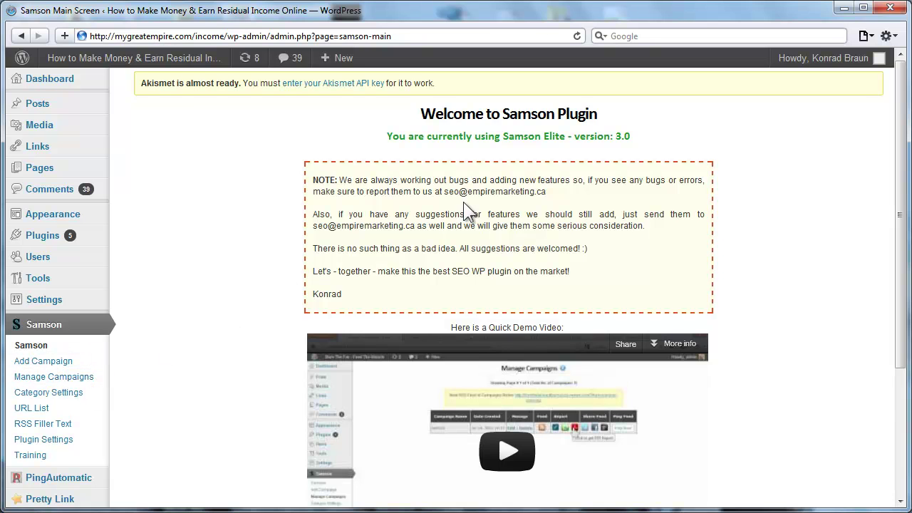
Highlight the Samson Elite edition name on the current page
{"action": "scroll", "coordinate": [371, 185], "scroll_direction": "down", "scroll_amount": 5}
{"action": "scroll", "coordinate": [361, 242], "scroll_direction": "up", "scroll_amount": 4}
{"action": "left_click_drag", "start_coordinate": [503, 137], "coordinate": [568, 139]}
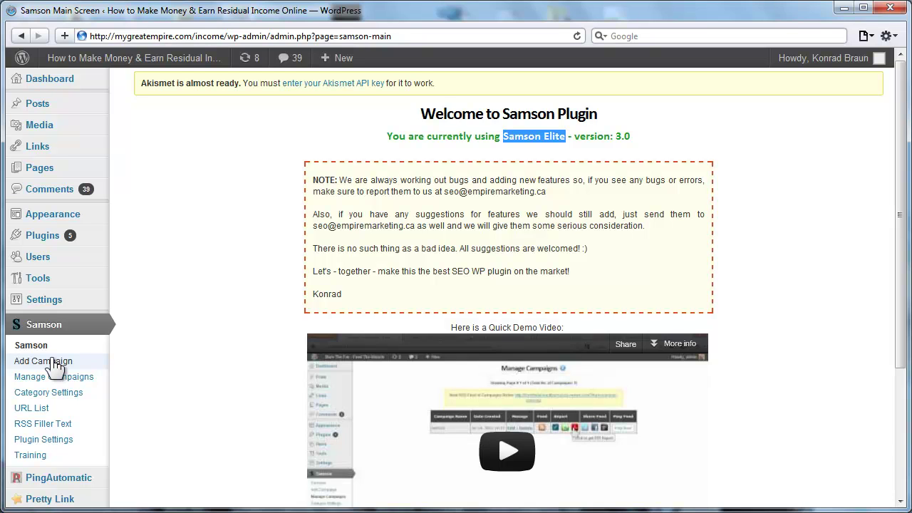
Open the URL List page and compare it with the Excel copy of the list
{"action": "left_click", "coordinate": [44, 408]}
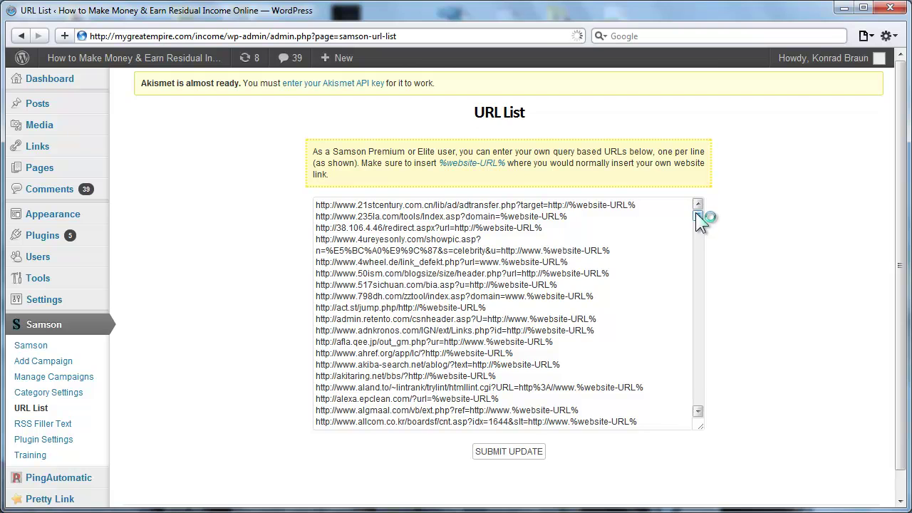
{"action": "scroll", "coordinate": [702, 223], "scroll_direction": "down", "scroll_amount": 1}
{"action": "key", "text": "alt+Tab"}
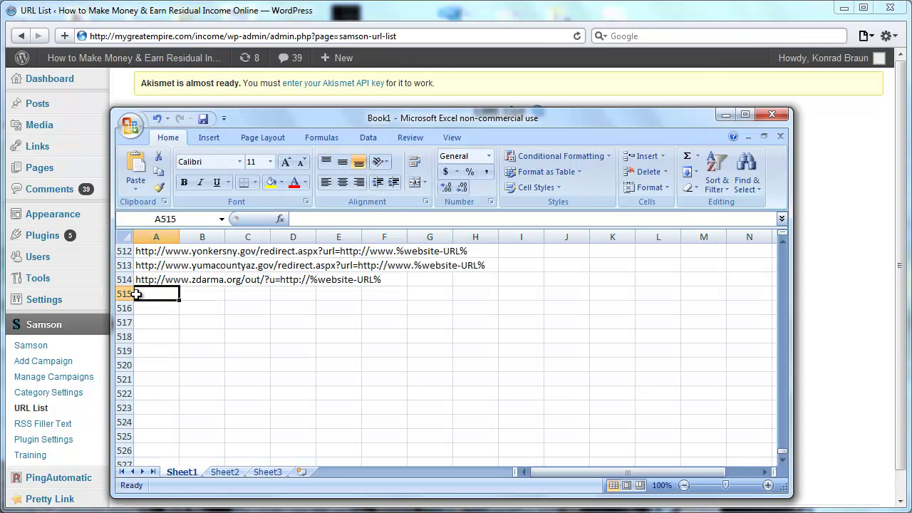
{"action": "key", "text": "alt+Tab"}
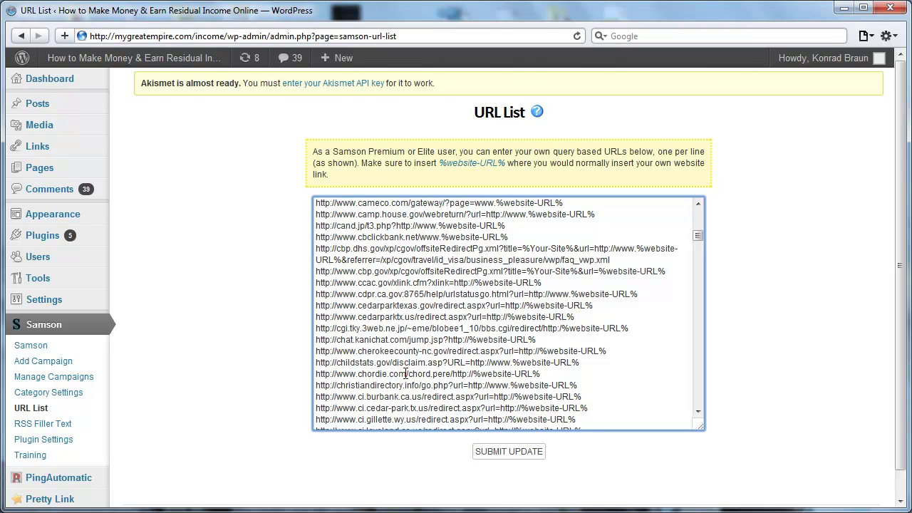
Search the URL list for '.gov' and then '.edu' entries
{"action": "key", "text": "ctrl+f"}
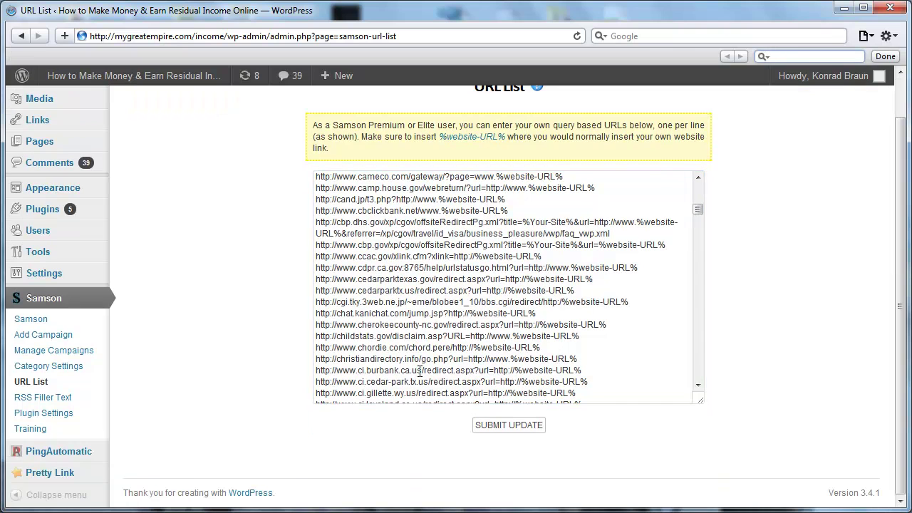
{"action": "type", "text": ".gov"}
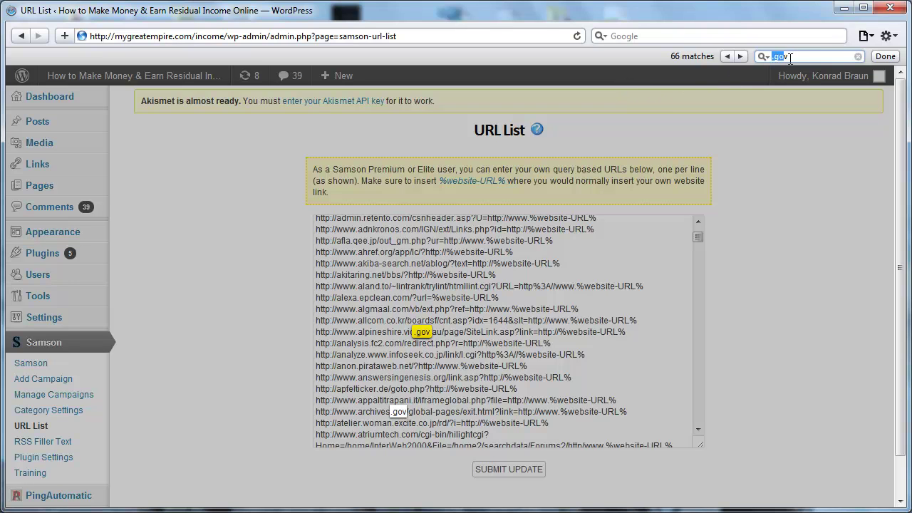
{"action": "left_click_drag", "start_coordinate": [776, 58], "coordinate": [782, 59]}
{"action": "left_click", "coordinate": [814, 58]}
{"action": "key", "text": "BackSpace"}
{"action": "key", "text": "BackSpace"}
{"action": "key", "text": "BackSpace"}
{"action": "type", "text": "edu"}
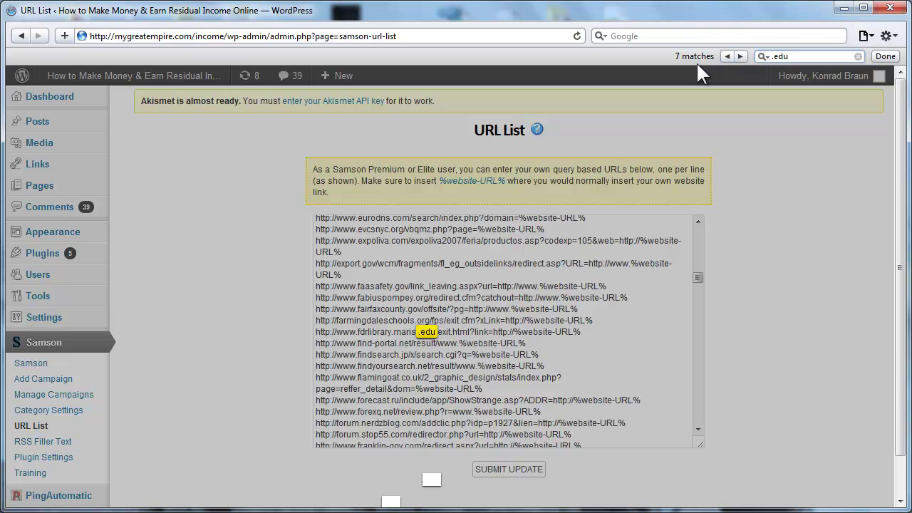
{"action": "key", "text": "Escape"}
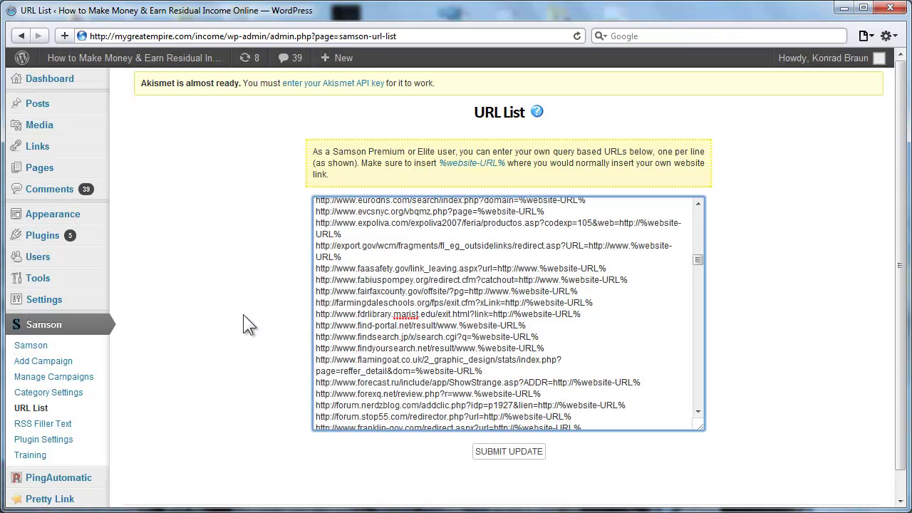
Return to the top of the list, hide the PingAutomatic shortcuts, and go to Add Campaign
{"action": "key", "text": "ctrl+Home"}
{"action": "mouse_move", "coordinate": [17, 490]}
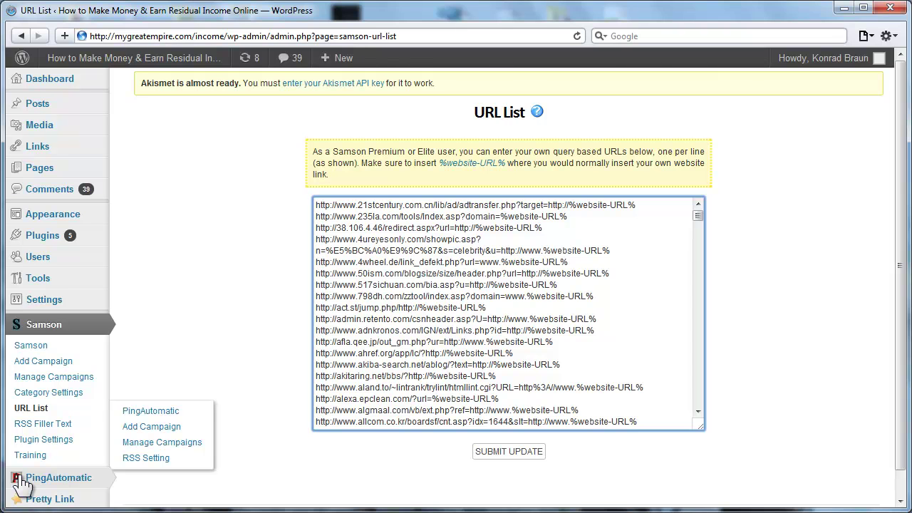
{"action": "left_click", "coordinate": [129, 381]}
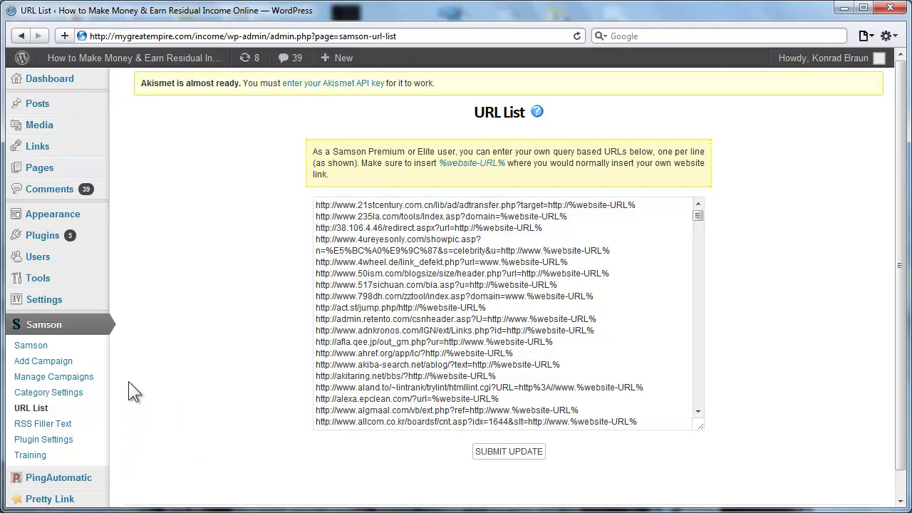
{"action": "left_click", "coordinate": [61, 362]}
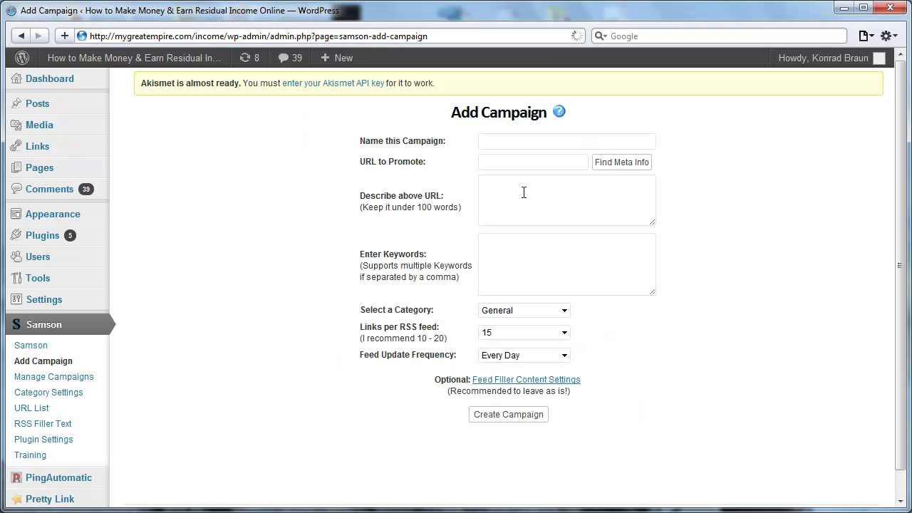
Enter campaign name demo123 and URL mygreatempire.com, then fetch its description and keywords
{"action": "left_click", "coordinate": [538, 141]}
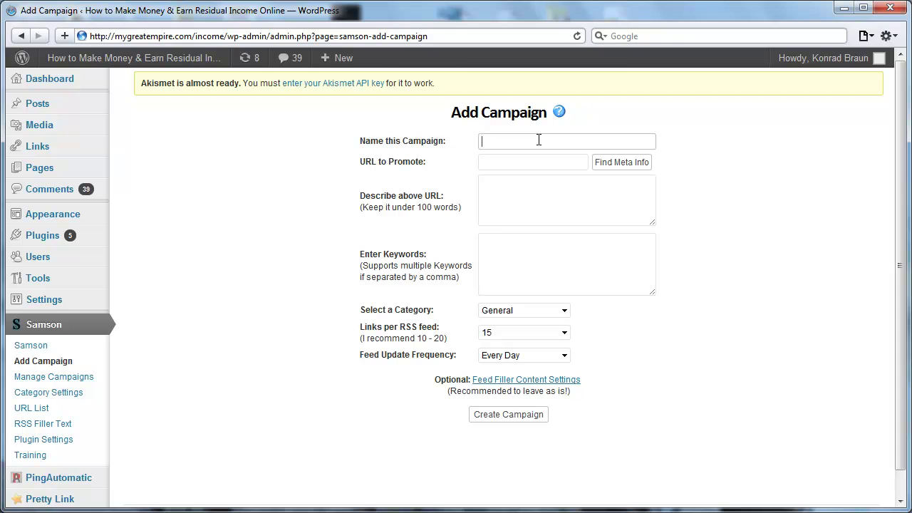
{"action": "type", "text": "demo123"}
{"action": "left_click", "coordinate": [518, 165]}
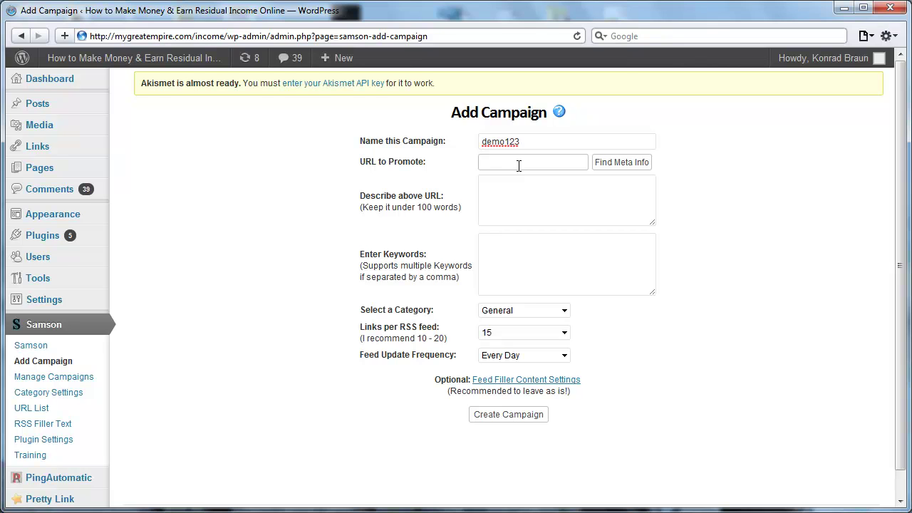
{"action": "type", "text": "mygreatempire.com"}
{"action": "left_click", "coordinate": [609, 161]}
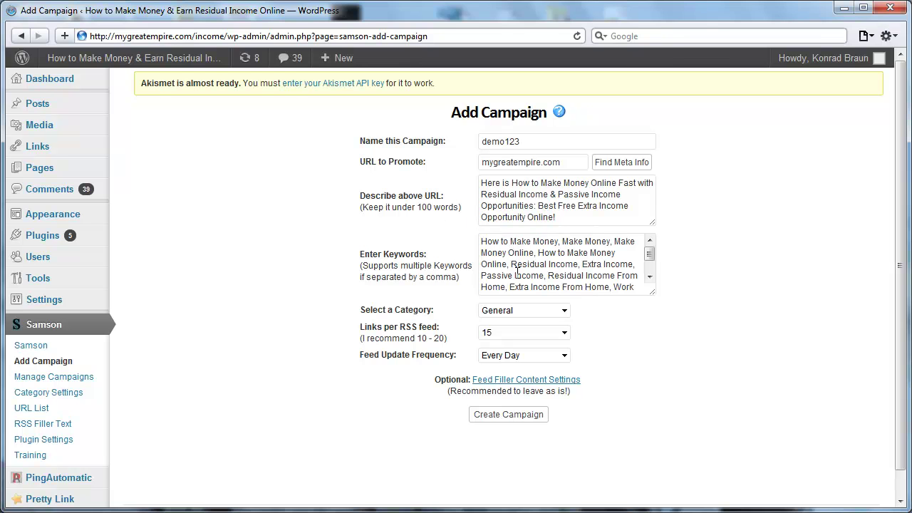
{"action": "mouse_move", "coordinate": [645, 255]}
{"action": "left_mouse_down"}
{"action": "mouse_move", "coordinate": [646, 272]}
{"action": "mouse_move", "coordinate": [649, 248]}
{"action": "left_mouse_up"}
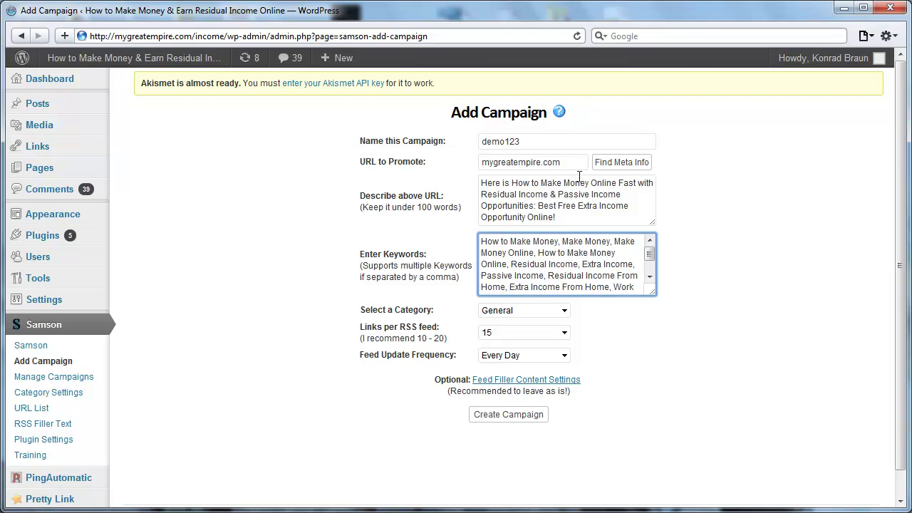
Set the campaign category to Business and highlight the Feed Update Frequency setting
{"action": "left_click", "coordinate": [541, 314]}
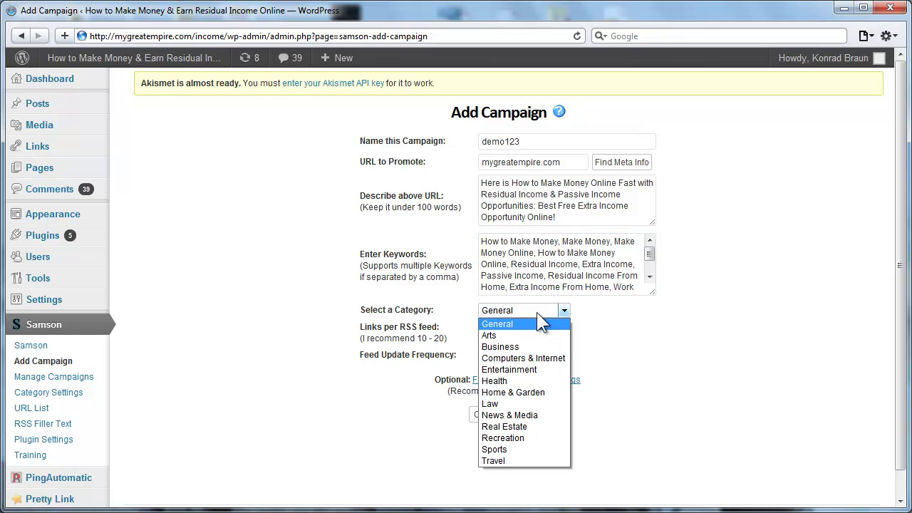
{"action": "left_click", "coordinate": [526, 349]}
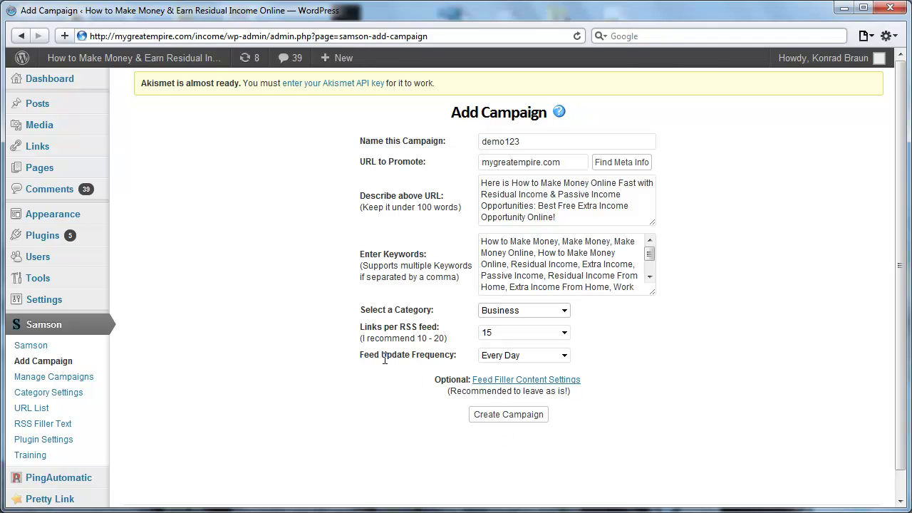
{"action": "left_click_drag", "start_coordinate": [385, 356], "coordinate": [503, 352]}
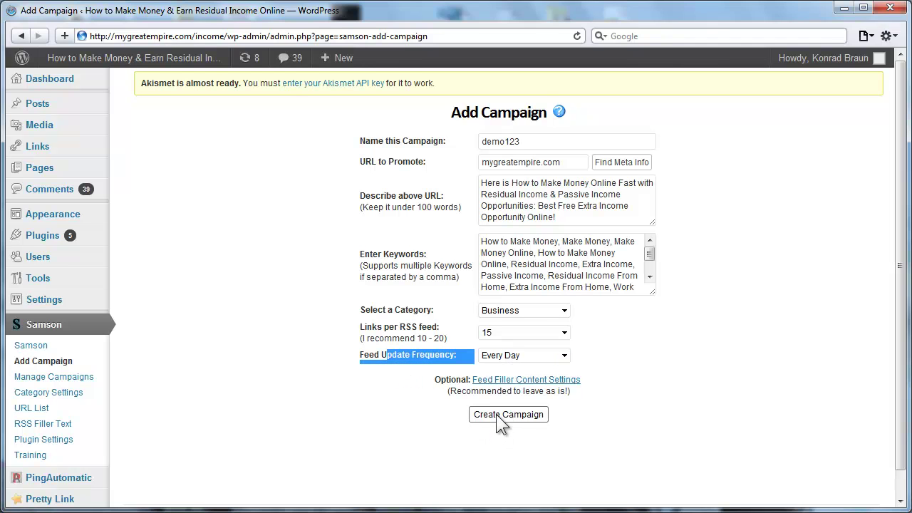
Review the feed filler content settings, leave the defaults, and create the demo123 campaign
{"action": "left_click", "coordinate": [515, 380]}
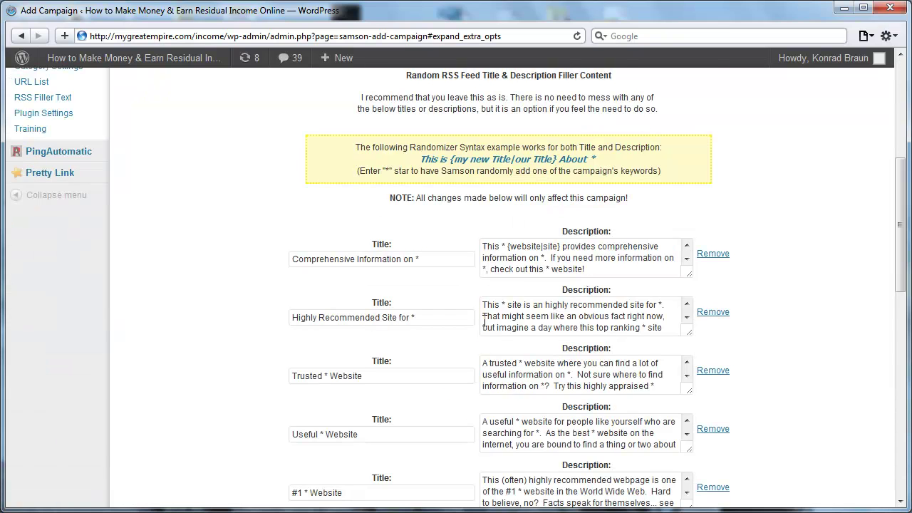
{"action": "scroll", "coordinate": [579, 321], "scroll_direction": "down", "scroll_amount": 10}
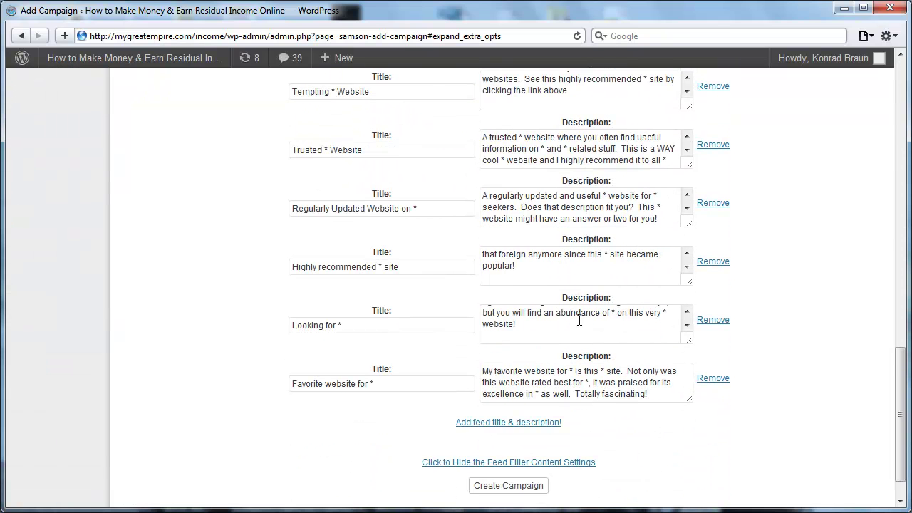
{"action": "scroll", "coordinate": [637, 299], "scroll_direction": "up", "scroll_amount": 5}
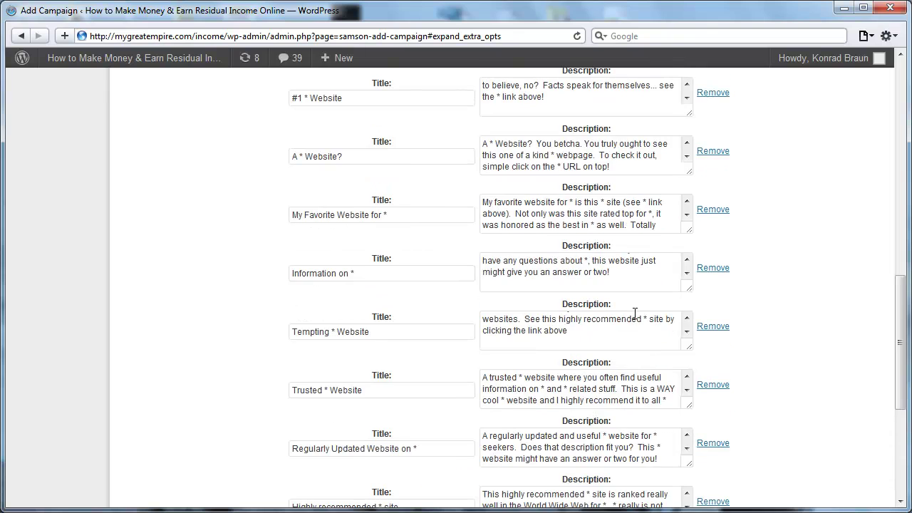
{"action": "scroll", "coordinate": [634, 314], "scroll_direction": "up", "scroll_amount": 15}
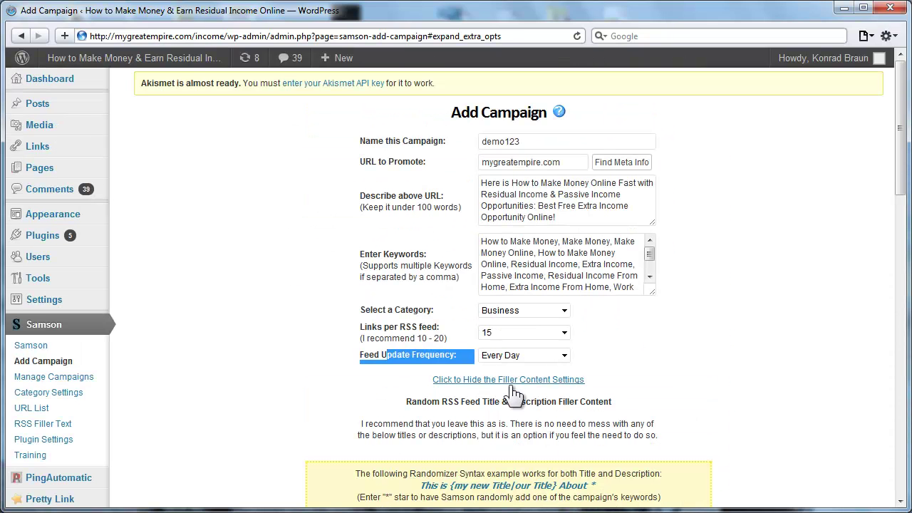
{"action": "left_click", "coordinate": [512, 382]}
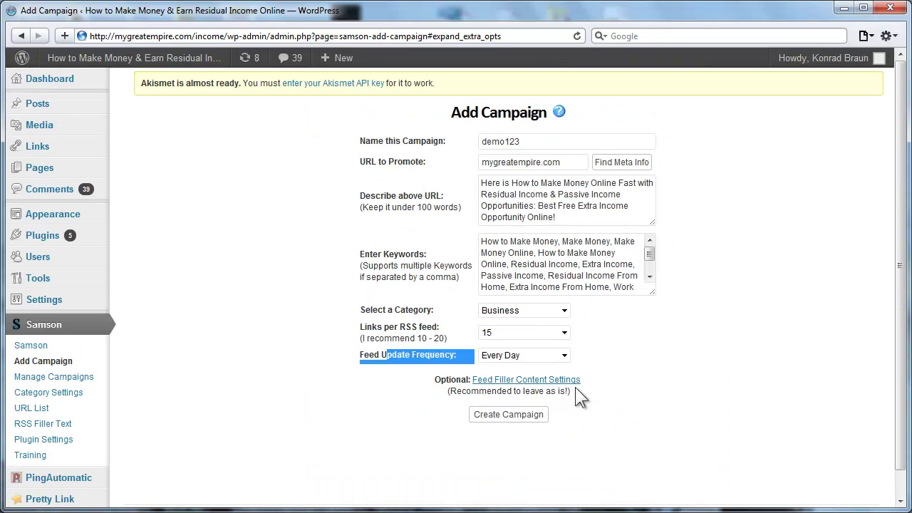
{"action": "left_click", "coordinate": [504, 408]}
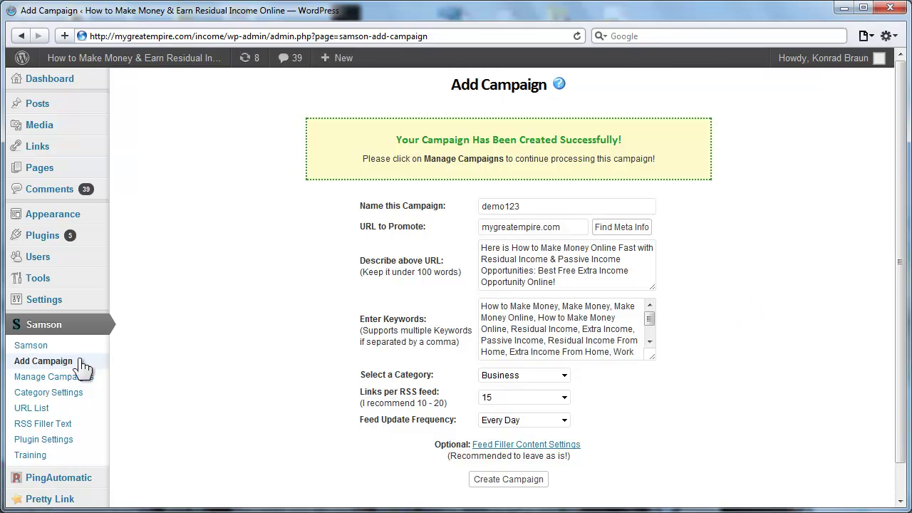
Open Manage Campaigns and highlight the demo123 campaign name
{"action": "left_click", "coordinate": [47, 377]}
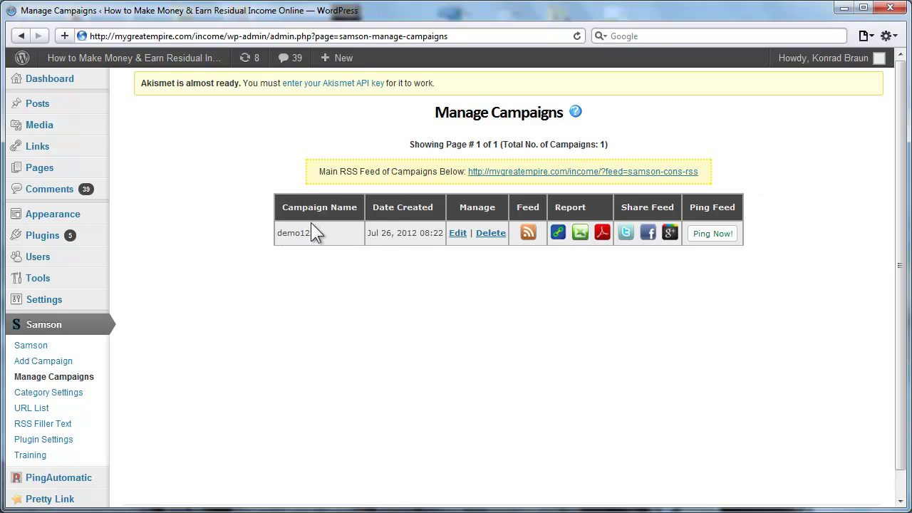
{"action": "left_click_drag", "start_coordinate": [338, 233], "coordinate": [284, 233]}
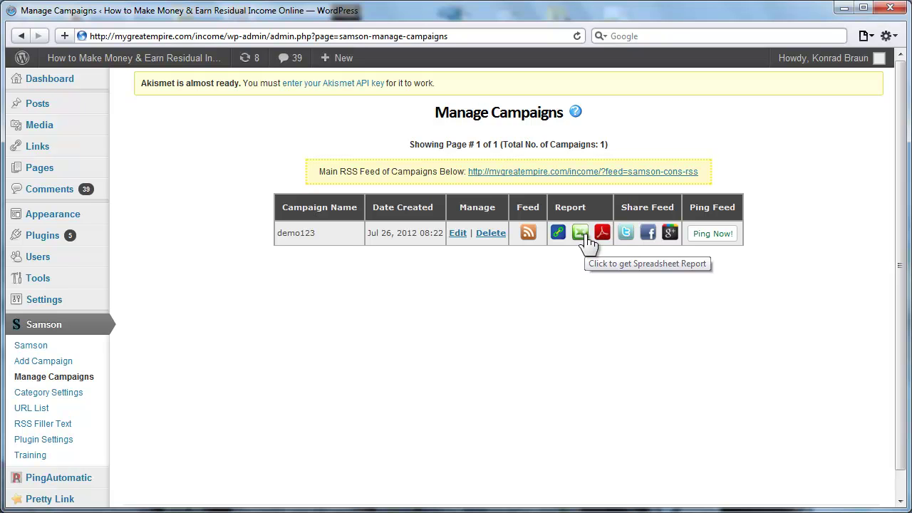
Get demo123's spreadsheet report, then ping its feed through Pingomatic
{"action": "left_click", "coordinate": [581, 238]}
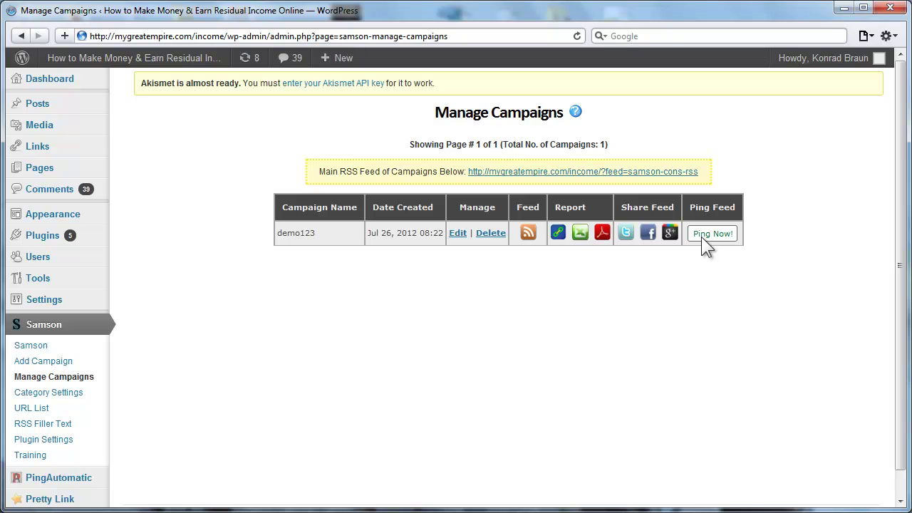
{"action": "left_click", "coordinate": [702, 236]}
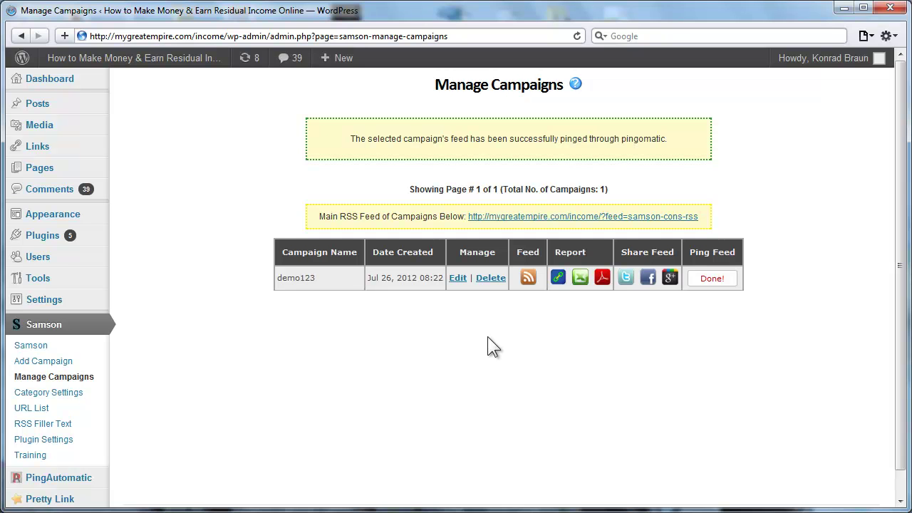
{"action": "mouse_move", "coordinate": [32, 110]}
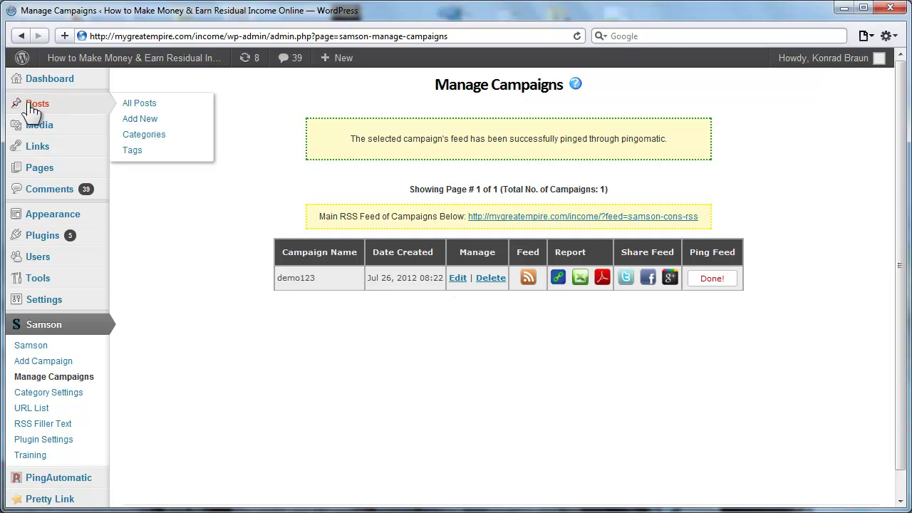
Publish a new post titled 'demo post' tagged money, cash and make money
{"action": "left_click", "coordinate": [141, 120]}
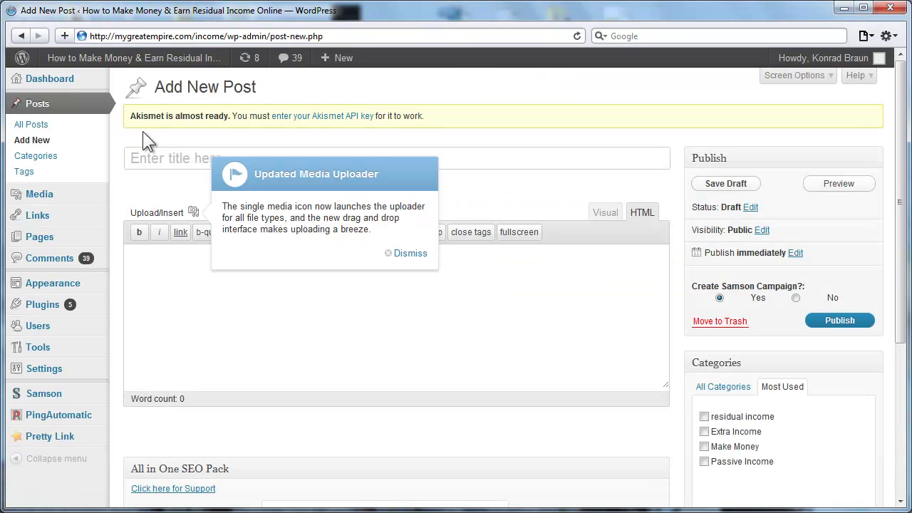
{"action": "type", "text": "demo post"}
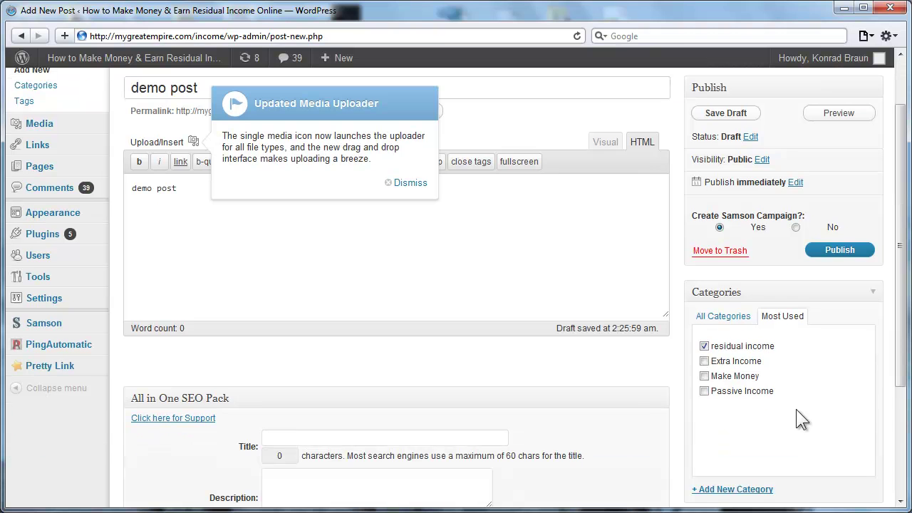
{"action": "scroll", "coordinate": [795, 409], "scroll_direction": "down", "scroll_amount": 4}
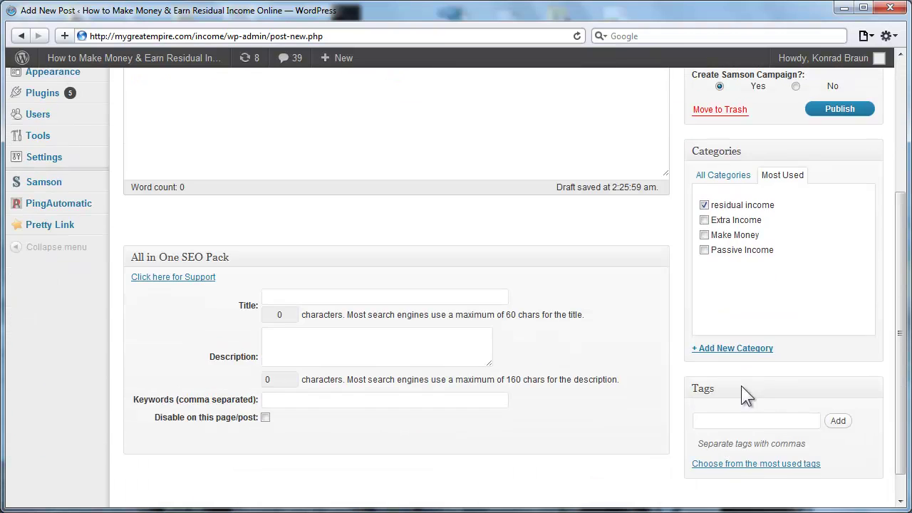
{"action": "left_click", "coordinate": [739, 421]}
{"action": "type", "text": "money, cash"}
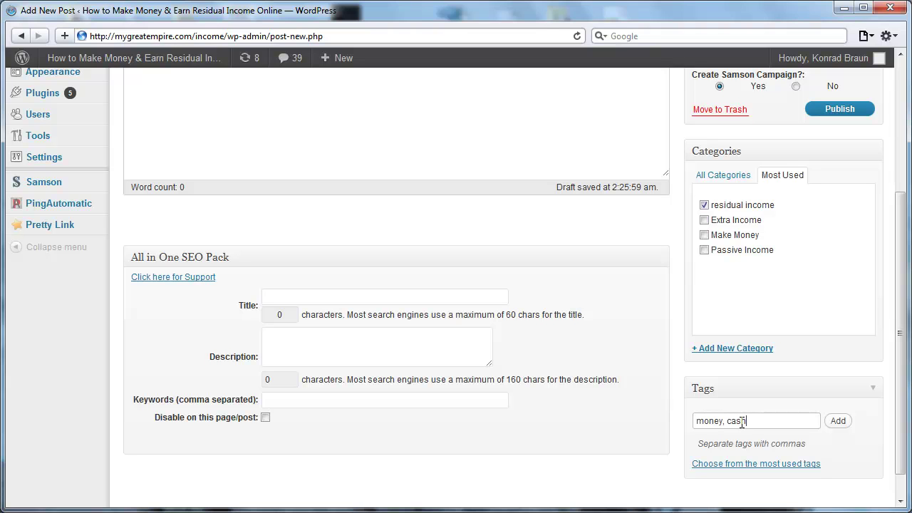
{"action": "type", "text": ", make money"}
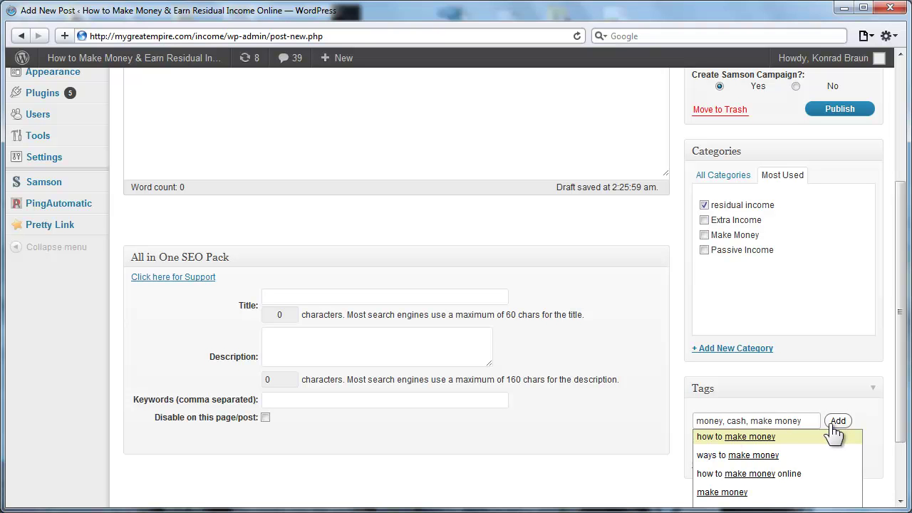
{"action": "left_click", "coordinate": [838, 422]}
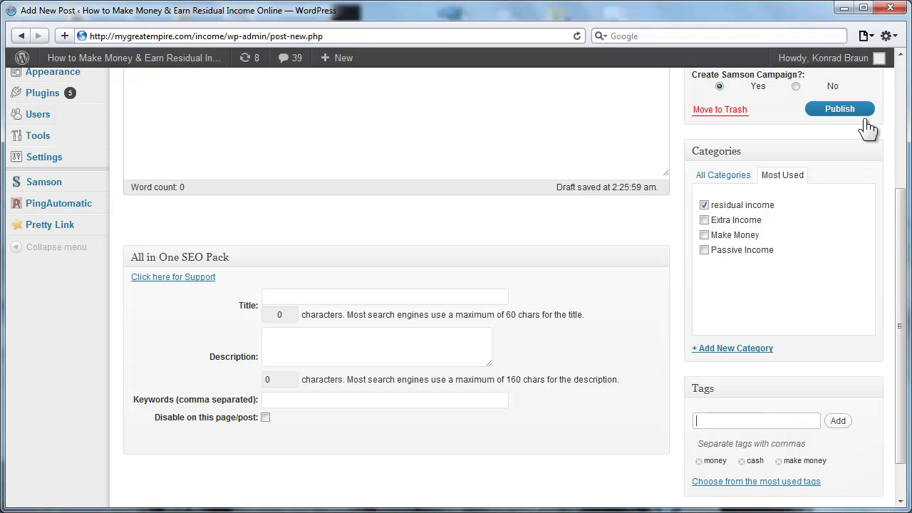
{"action": "scroll", "coordinate": [822, 302], "scroll_direction": "up", "scroll_amount": 5}
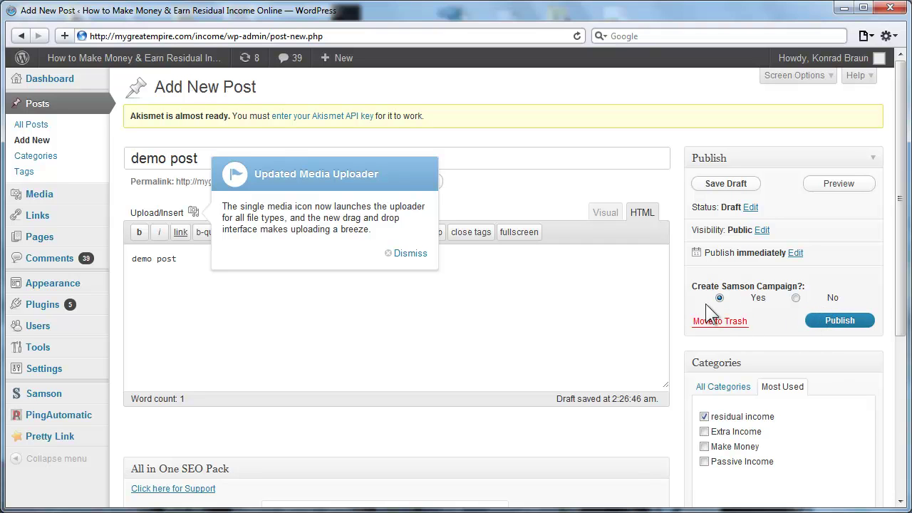
{"action": "left_click", "coordinate": [819, 321]}
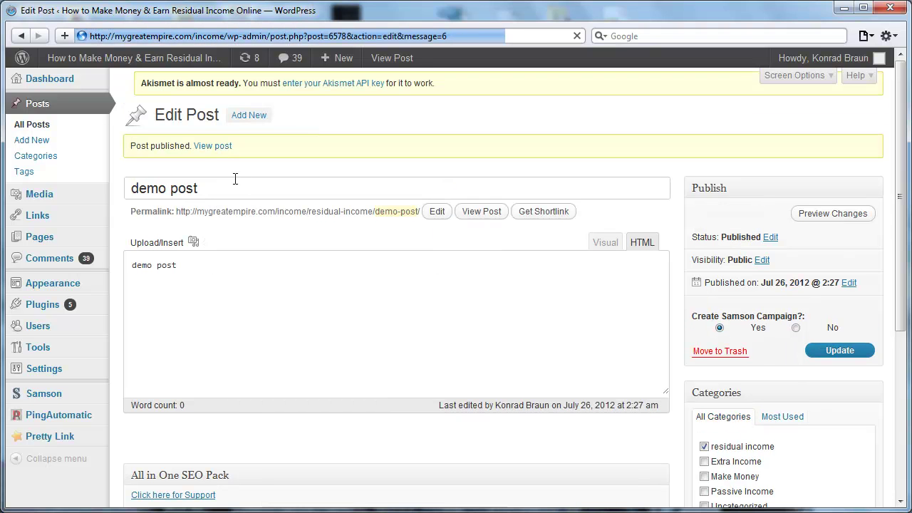
Open Samson's Manage Campaigns and highlight the new 'demo post' campaign name
{"action": "mouse_move", "coordinate": [45, 307]}
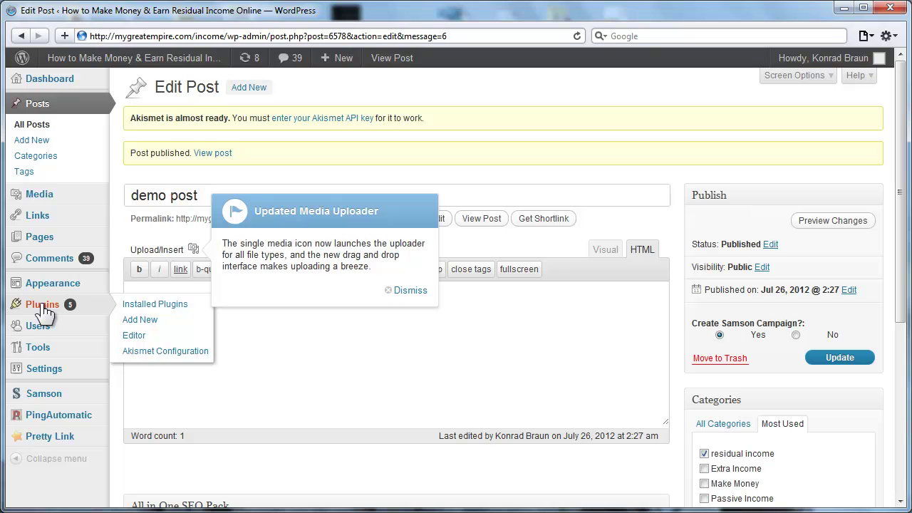
{"action": "mouse_move", "coordinate": [55, 398]}
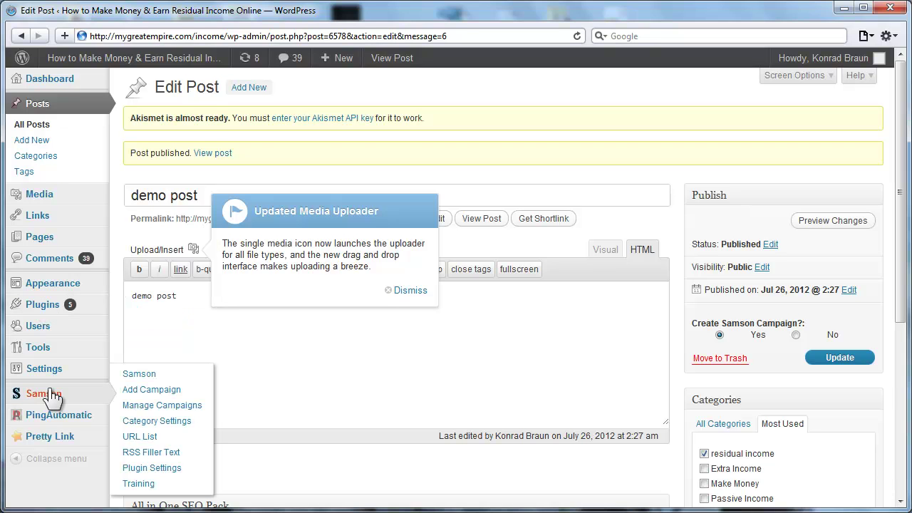
{"action": "left_click", "coordinate": [164, 405]}
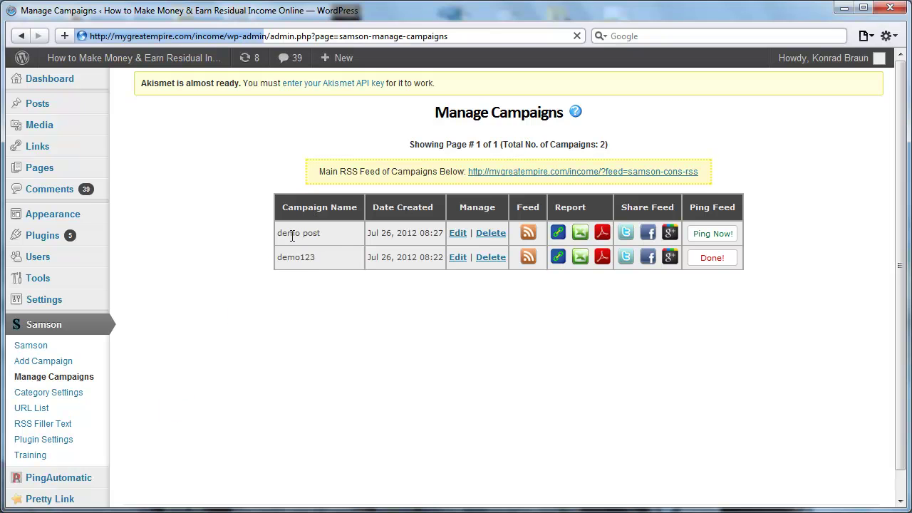
{"action": "left_click_drag", "start_coordinate": [287, 233], "coordinate": [346, 233]}
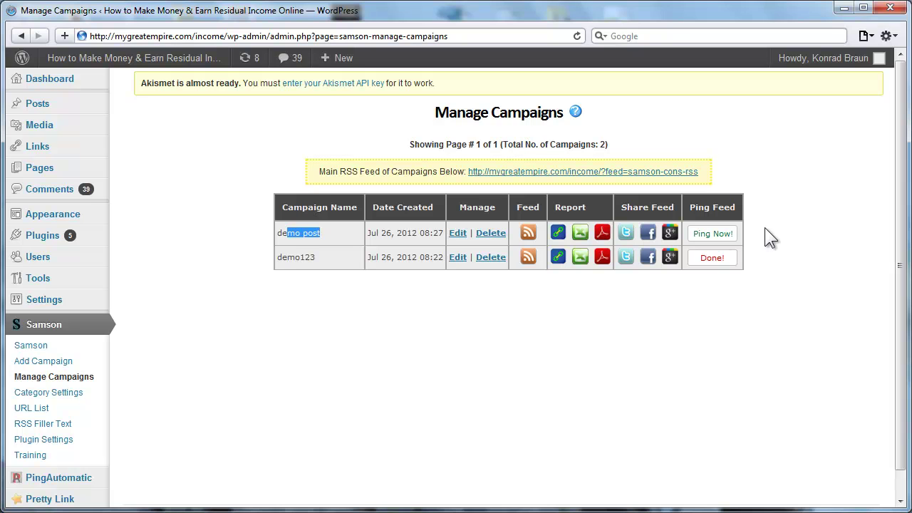
Open Samson's Category Settings and select entries in the Arts-to-Travel category list
{"action": "left_click", "coordinate": [72, 393]}
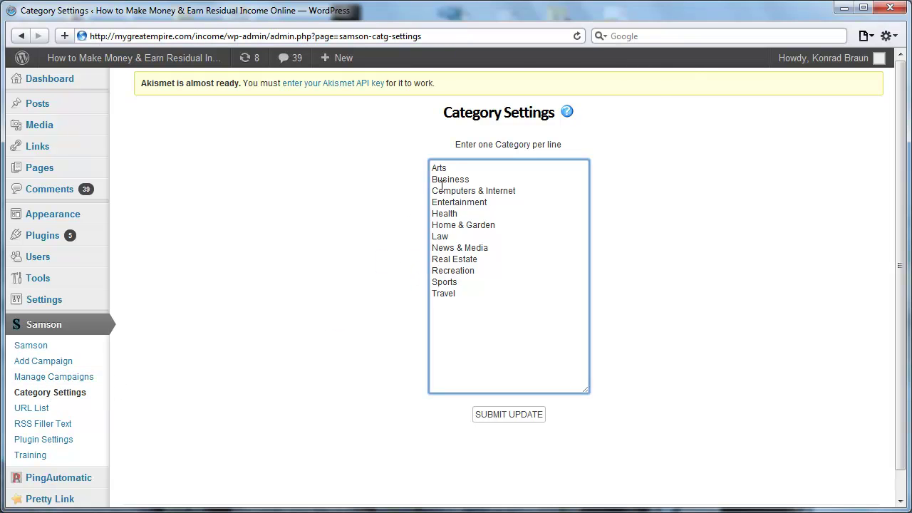
{"action": "left_click", "coordinate": [491, 344]}
{"action": "left_click_drag", "start_coordinate": [439, 168], "coordinate": [465, 181]}
{"action": "left_click", "coordinate": [464, 180]}
{"action": "mouse_move", "coordinate": [438, 169]}
{"action": "left_mouse_down"}
{"action": "mouse_move", "coordinate": [479, 303]}
{"action": "mouse_move", "coordinate": [456, 201]}
{"action": "mouse_move", "coordinate": [438, 169]}
{"action": "left_mouse_up"}
Open RSS Filler Text, highlight {website|site} in the first description, and scroll the entries
{"action": "left_click", "coordinate": [37, 409]}
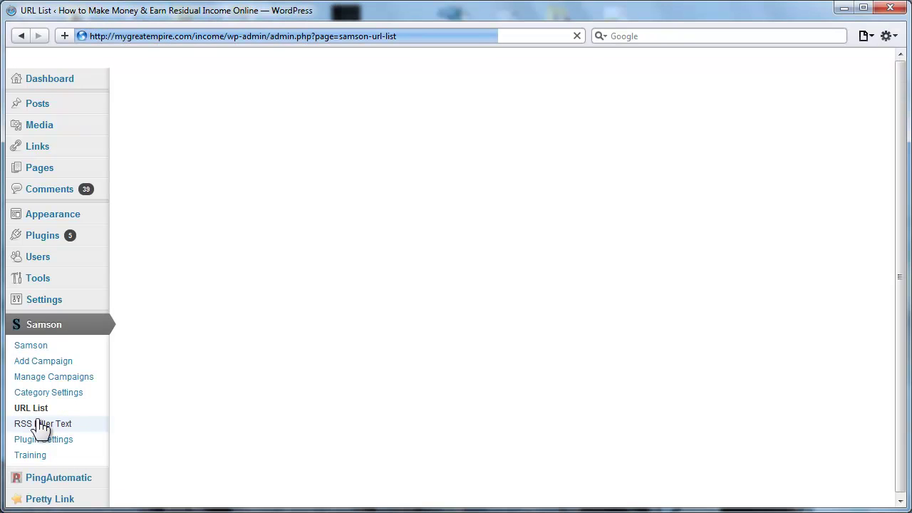
{"action": "left_click", "coordinate": [43, 427]}
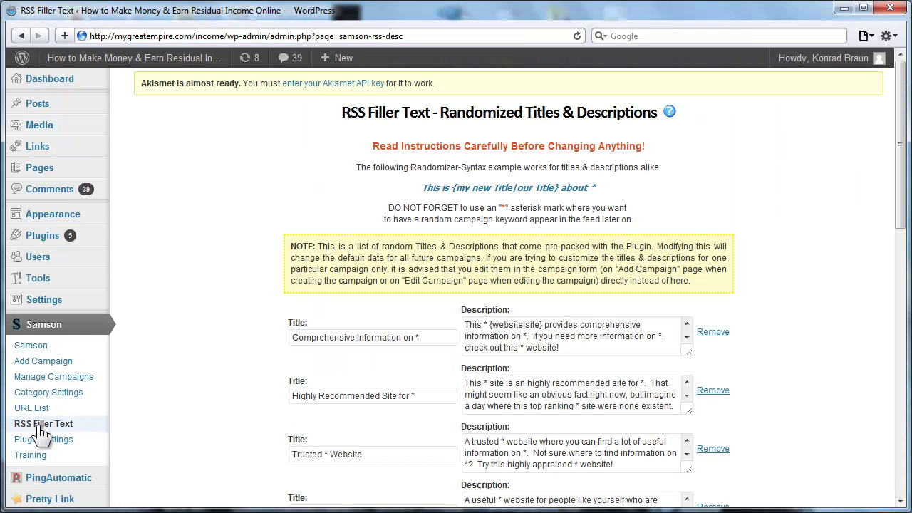
{"action": "mouse_move", "coordinate": [906, 194]}
{"action": "left_mouse_down"}
{"action": "mouse_move", "coordinate": [909, 507]}
{"action": "mouse_move", "coordinate": [898, 204]}
{"action": "left_mouse_up"}
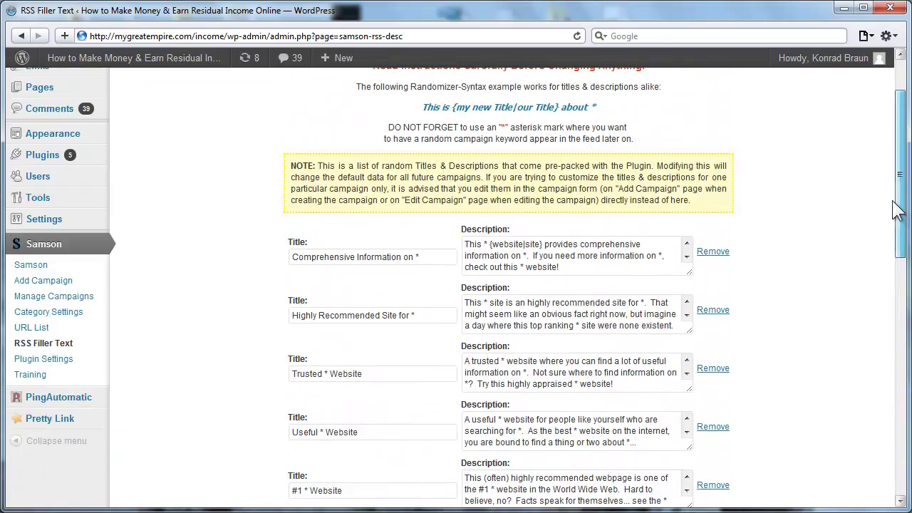
{"action": "left_click_drag", "start_coordinate": [490, 244], "coordinate": [545, 243]}
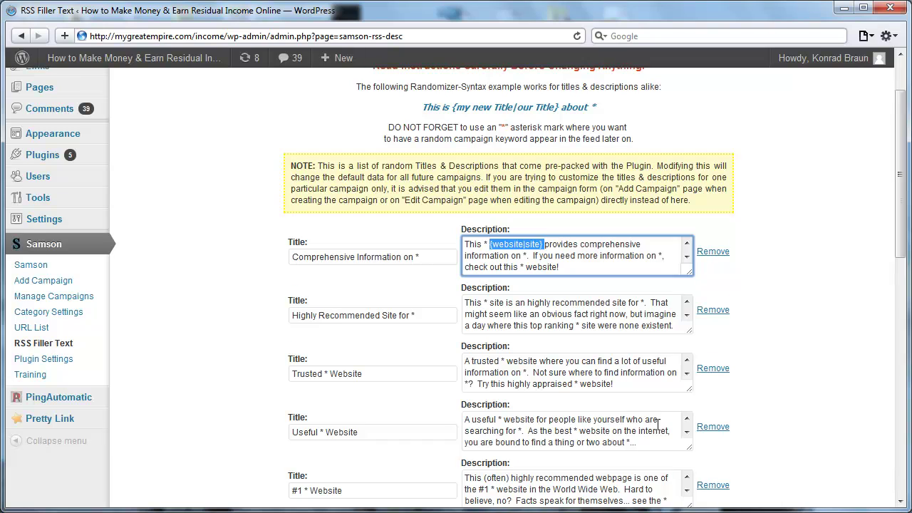
{"action": "scroll", "coordinate": [728, 420], "scroll_direction": "down", "scroll_amount": 2}
{"action": "scroll", "coordinate": [728, 414], "scroll_direction": "down", "scroll_amount": 5}
{"action": "scroll", "coordinate": [821, 420], "scroll_direction": "down", "scroll_amount": 5}
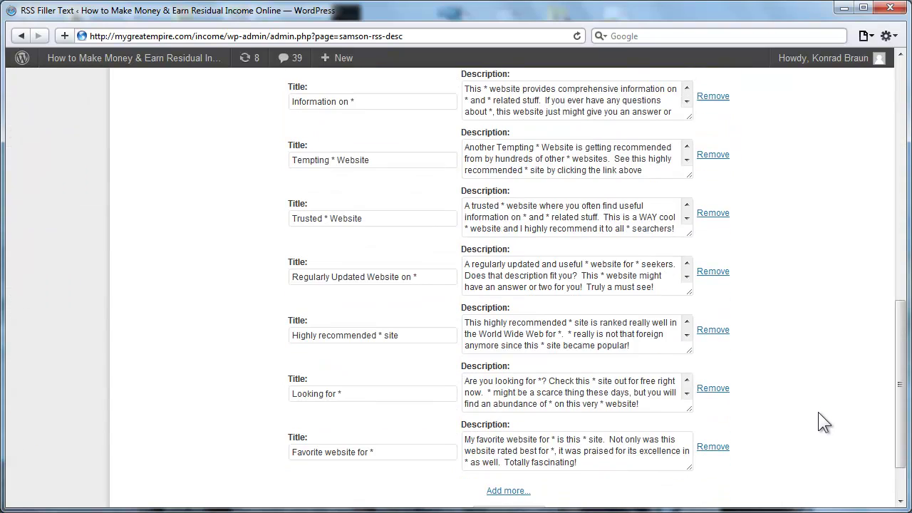
{"action": "scroll", "coordinate": [808, 407], "scroll_direction": "up", "scroll_amount": 10}
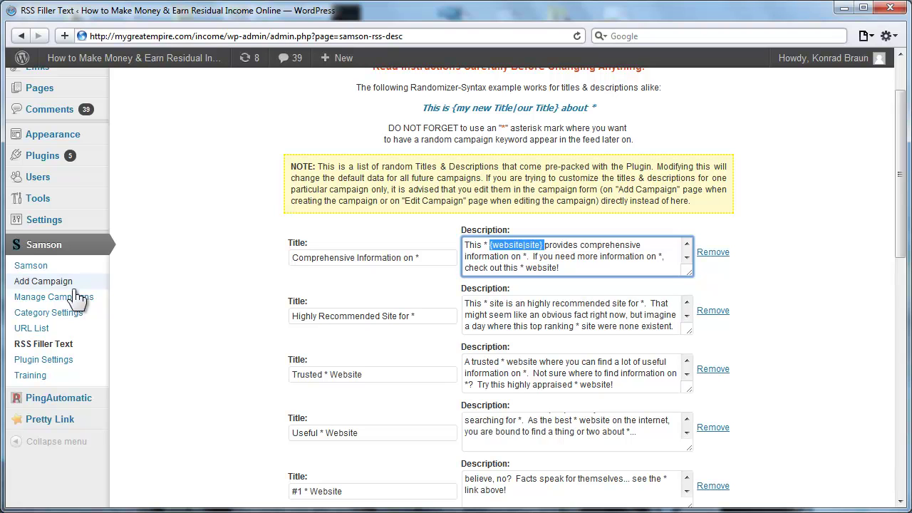
On the Samson Plugin Settings page, set '24 hours Unique Visitor Ping' to No and highlight its label
{"action": "left_click", "coordinate": [37, 361]}
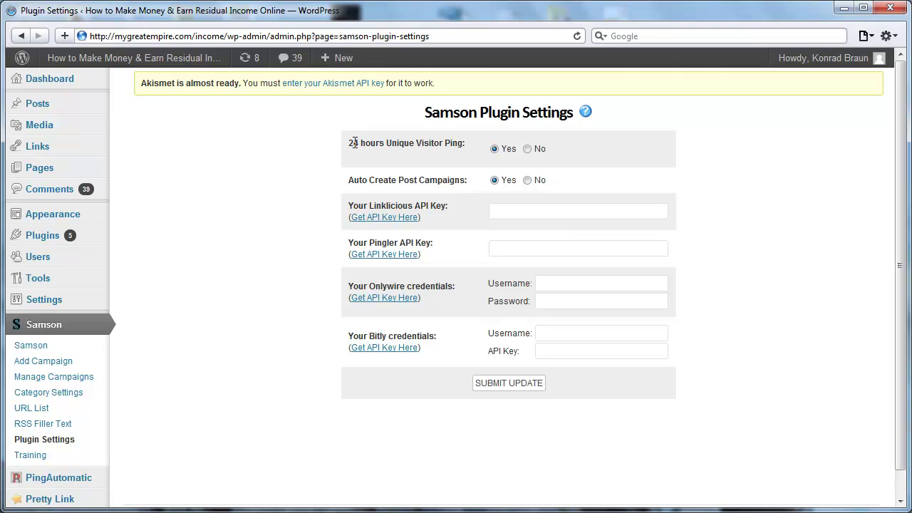
{"action": "left_click", "coordinate": [527, 149]}
{"action": "left_click_drag", "start_coordinate": [354, 142], "coordinate": [447, 146]}
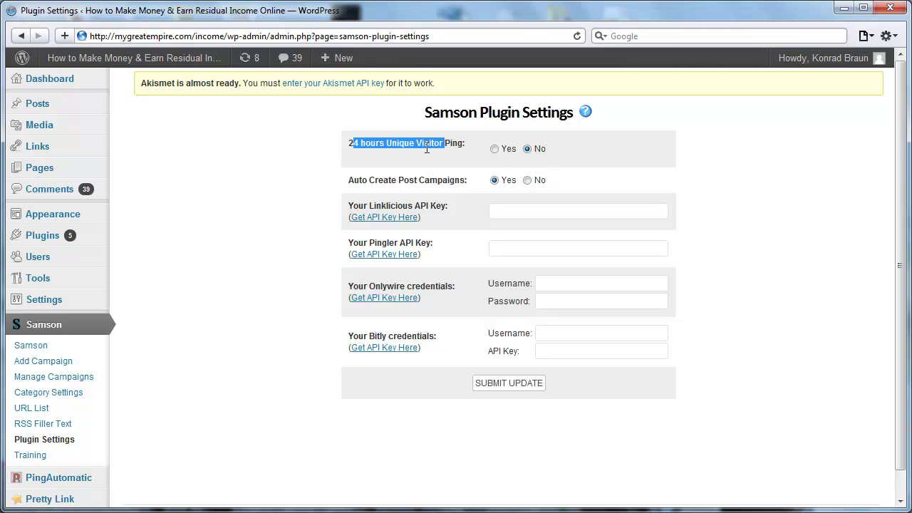
{"action": "left_click", "coordinate": [382, 163]}
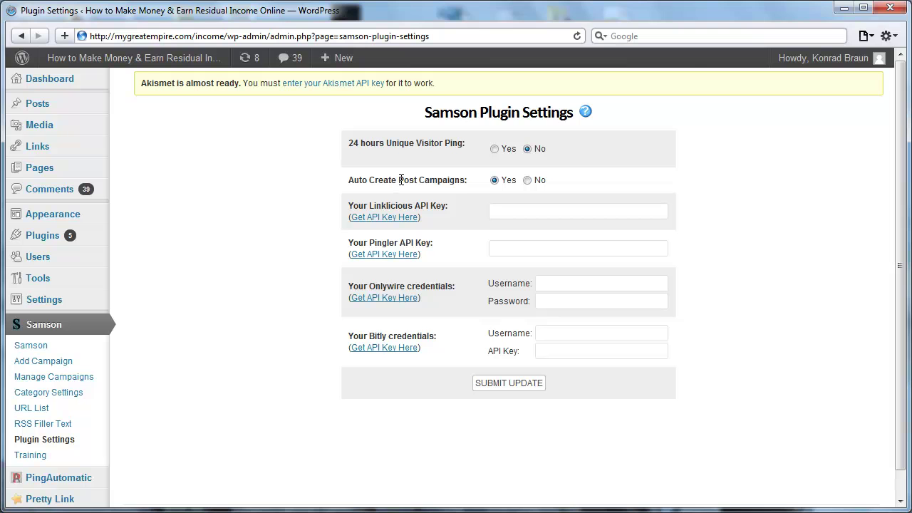
{"action": "mouse_move", "coordinate": [48, 105]}
Set Auto Create Post Campaigns to No and place the cursor in the Linklicious API Key field
{"action": "left_click", "coordinate": [527, 180]}
{"action": "left_click", "coordinate": [505, 207]}
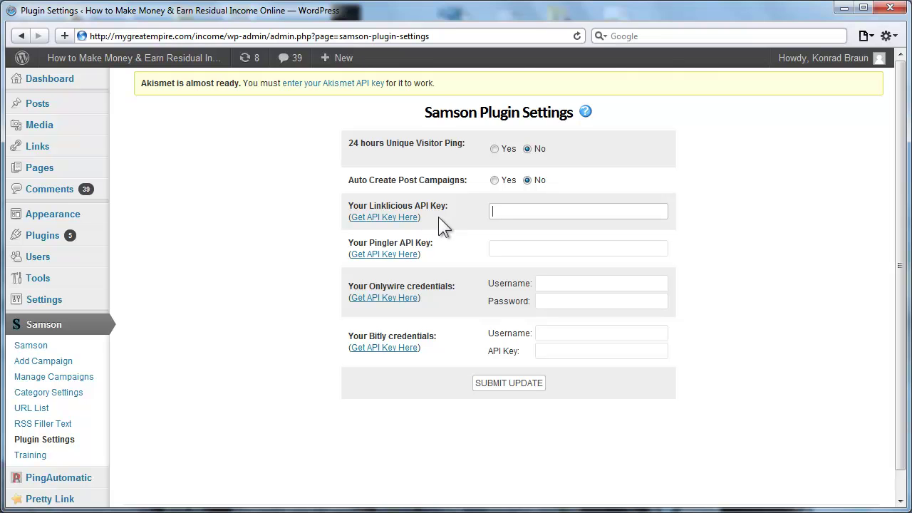
{"action": "key", "text": "Tab"}
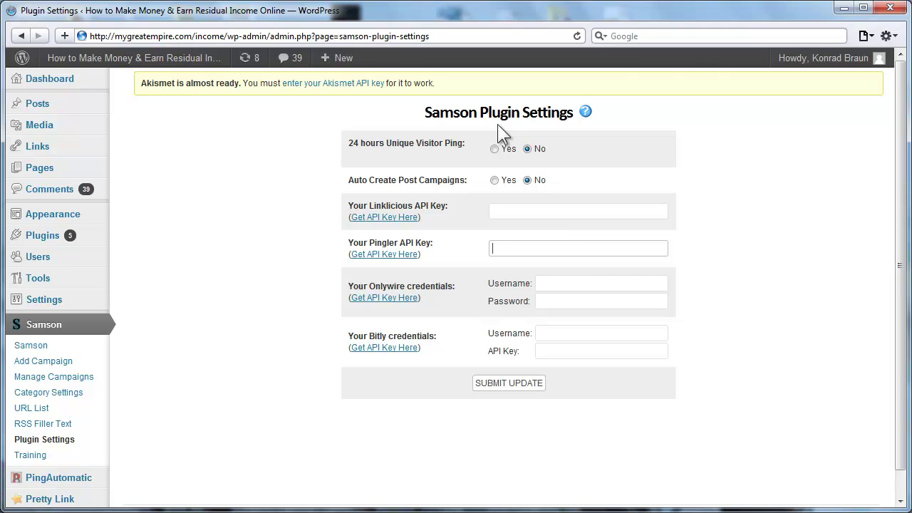
Open the Samson Training page from the sidebar menu
{"action": "left_click", "coordinate": [32, 456]}
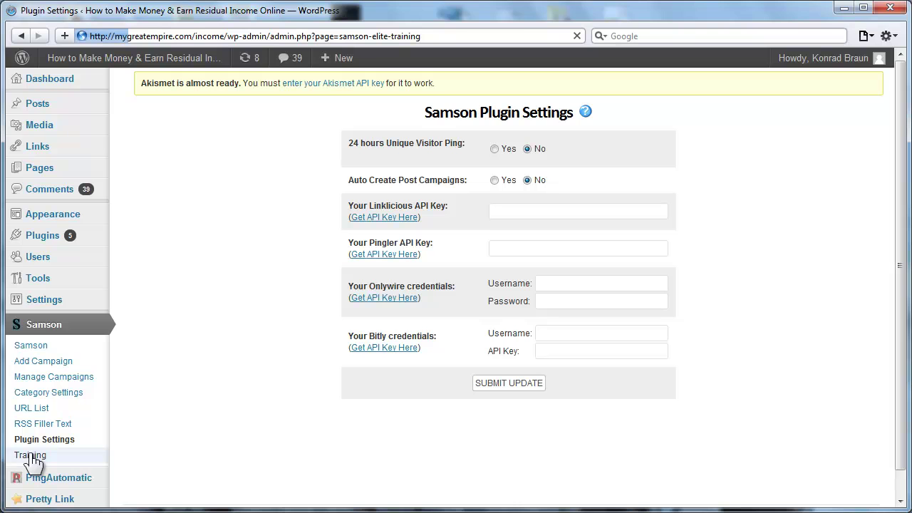